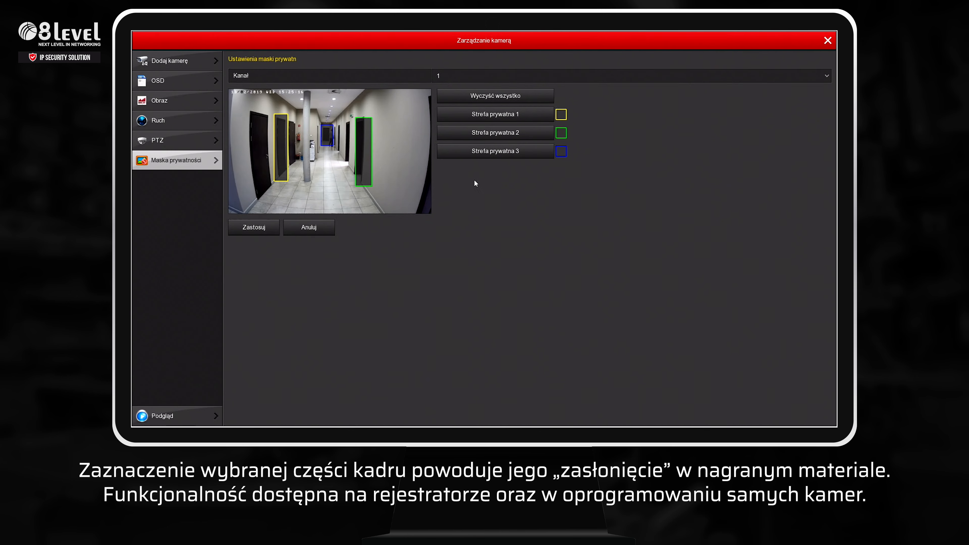
Apply the three drawn privacy zones to channel 1 and return to the live view
click(254, 229)
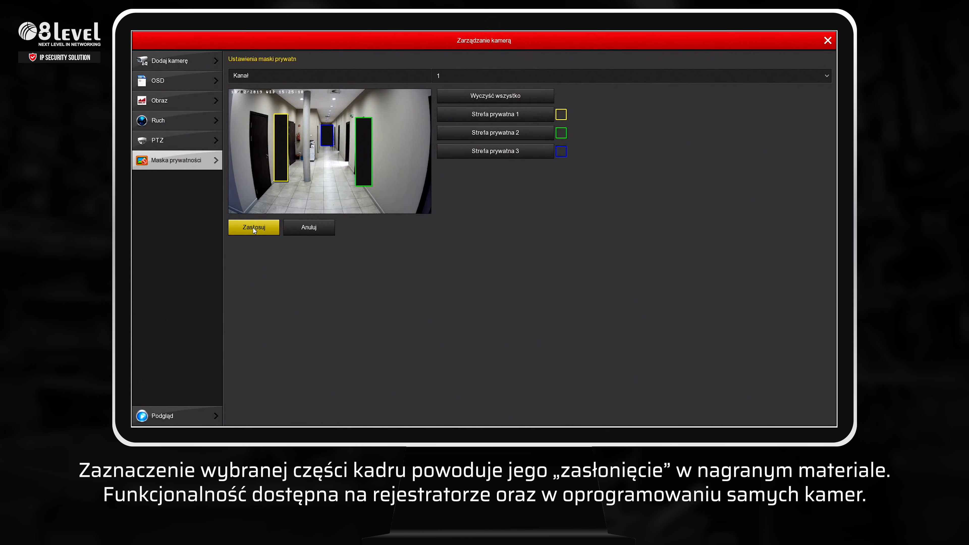
right_click(508, 313)
right_click(592, 324)
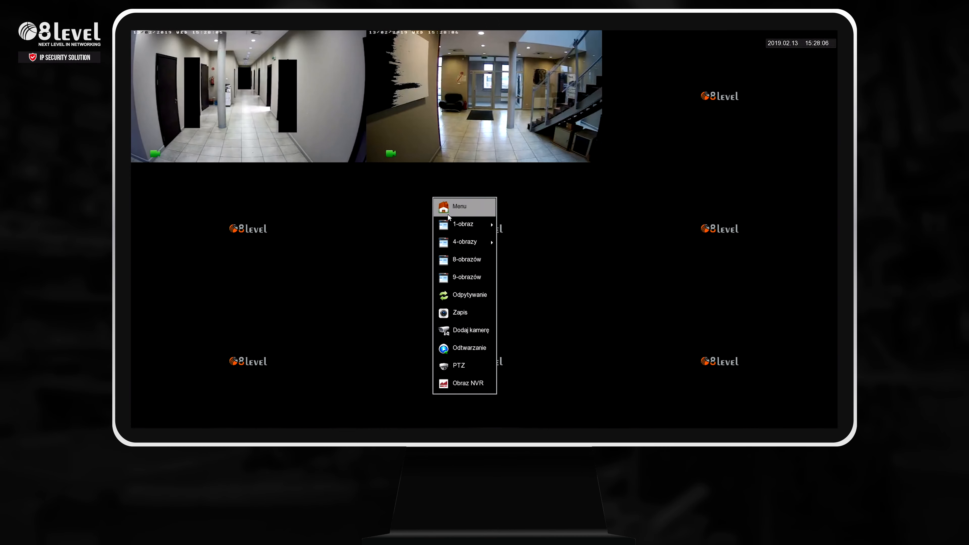
Open the camera image settings for channel 1 and adjust the brightness, contrast, saturation and hue
click(448, 217)
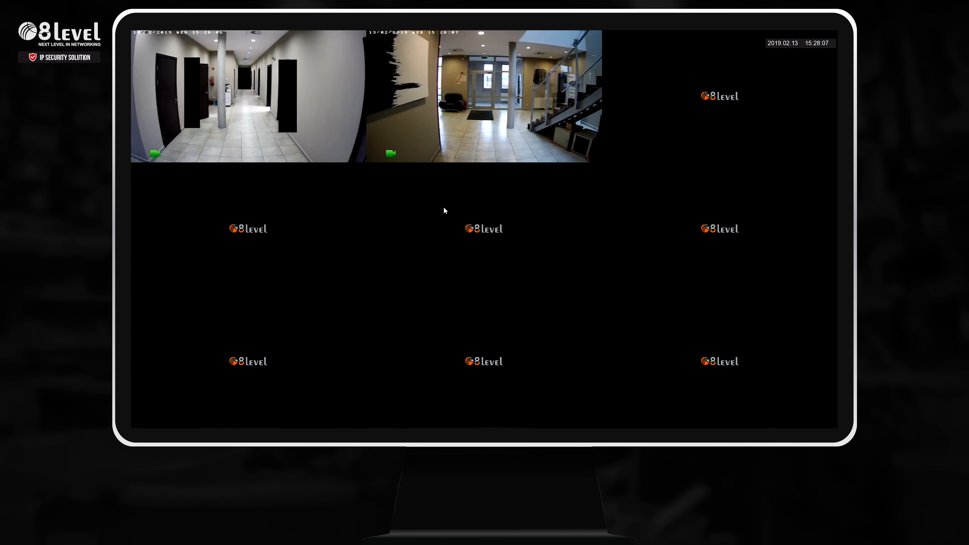
click(381, 259)
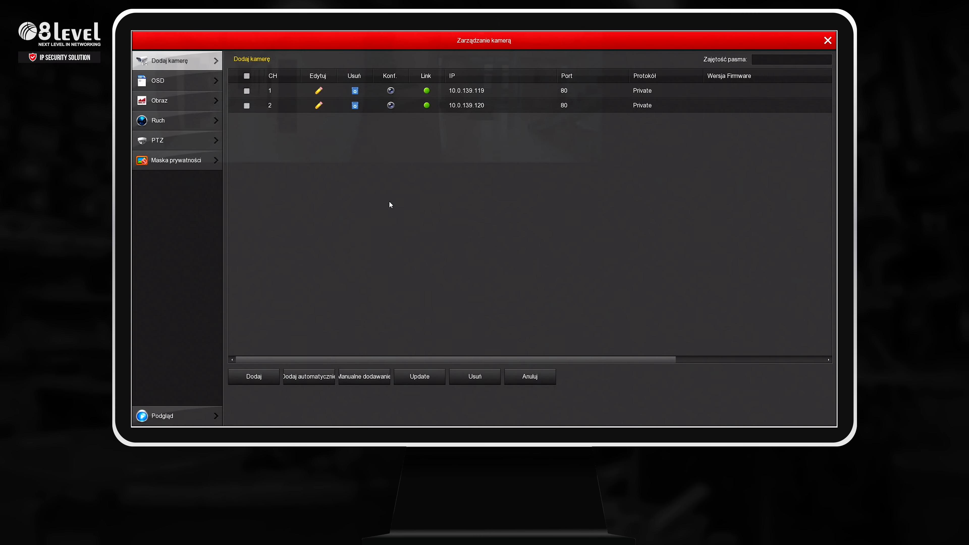
click(168, 94)
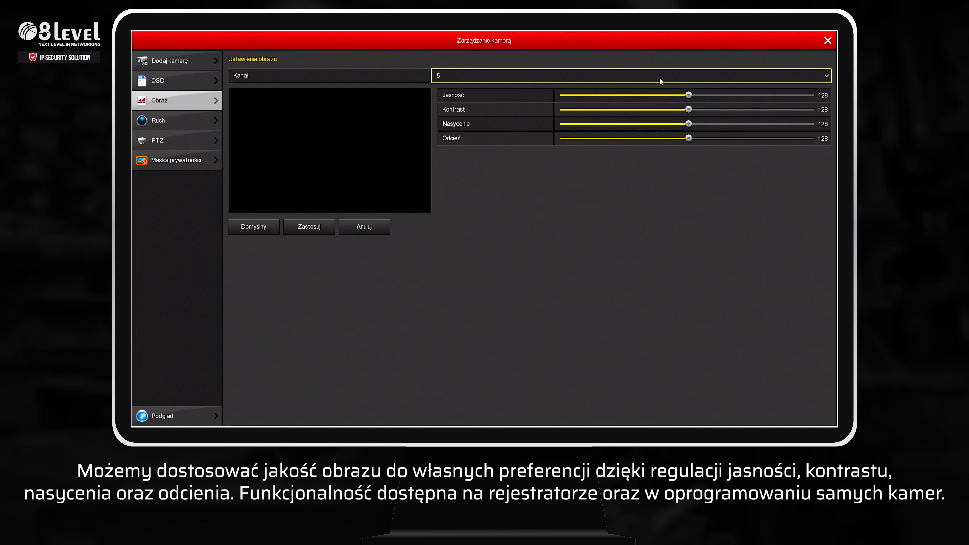
click(660, 81)
click(504, 89)
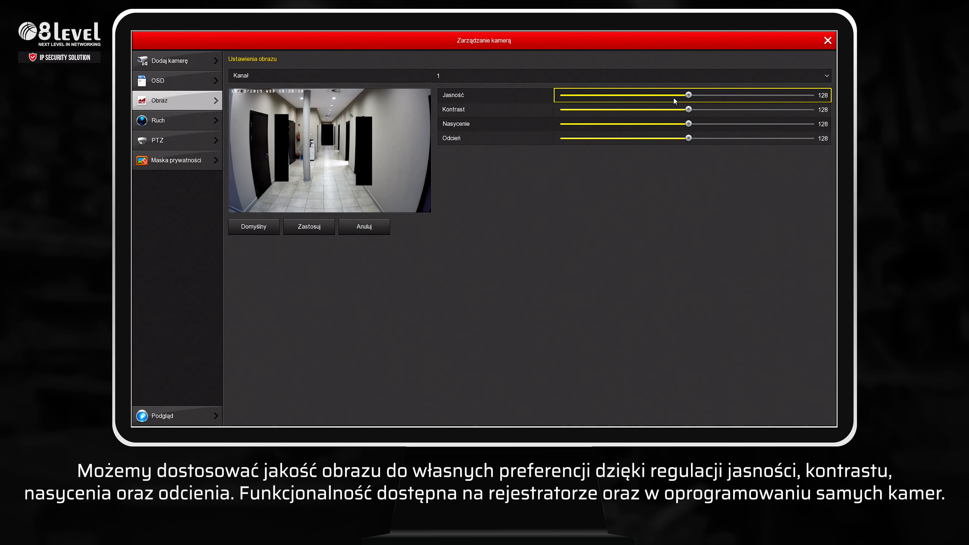
mouse_move(689, 96)
mouse_down()
mouse_move(575, 99)
mouse_move(809, 98)
mouse_move(588, 110)
mouse_move(778, 110)
mouse_move(690, 111)
mouse_up()
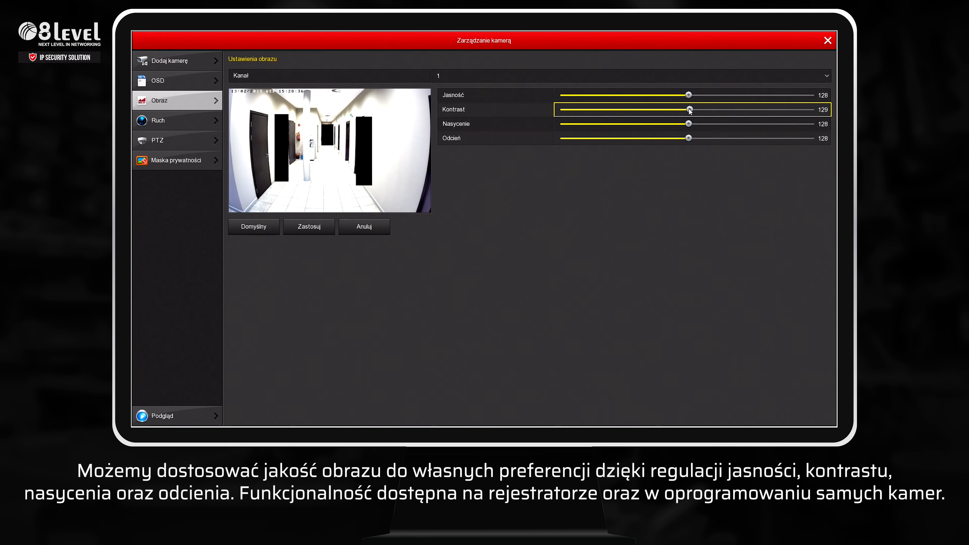
mouse_move(689, 124)
mouse_down()
mouse_move(598, 127)
mouse_move(807, 124)
mouse_move(690, 125)
mouse_move(669, 139)
mouse_move(587, 141)
mouse_move(800, 138)
mouse_move(692, 140)
mouse_up()
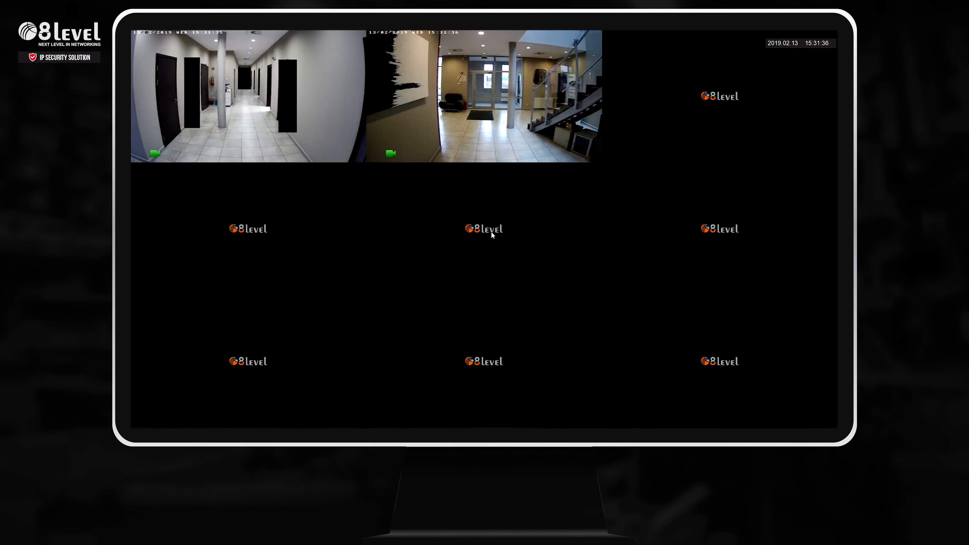
Open the network e-mail settings in the recorder configuration and enable alarm notifications by e-mail
right_click(492, 233)
click(464, 263)
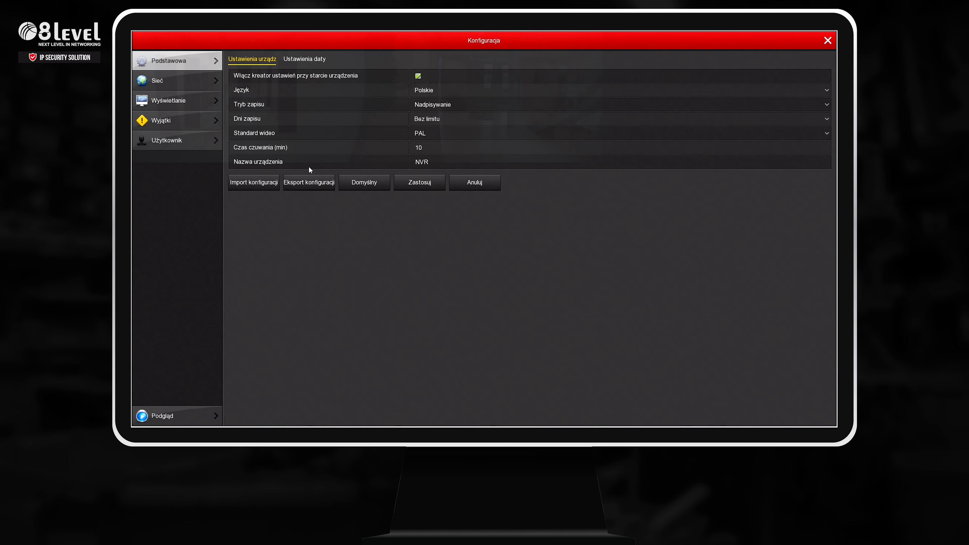
click(170, 85)
click(300, 58)
click(419, 75)
Replace the placeholder domain so that the SMTP server address reads smtp.domena.com
click(459, 92)
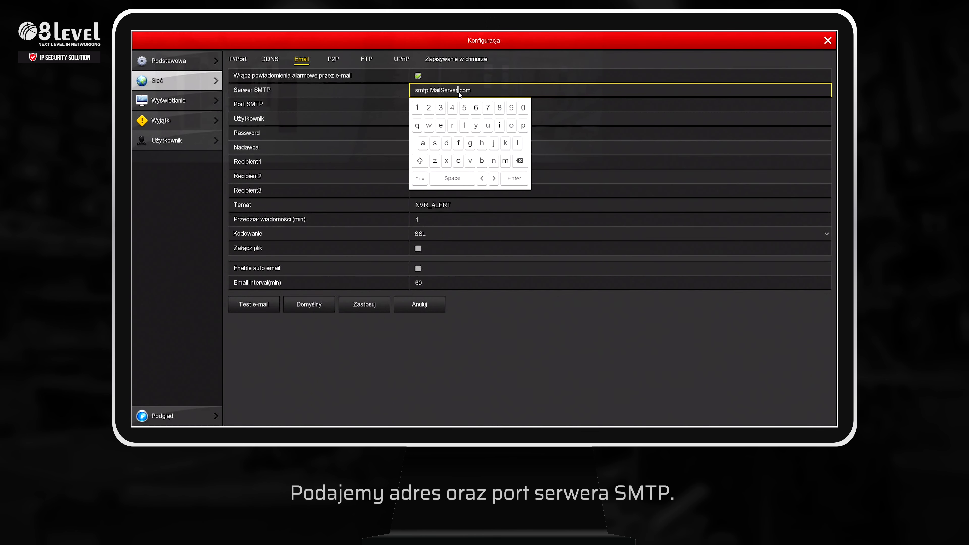
click(521, 161)
click(522, 161)
click(521, 161)
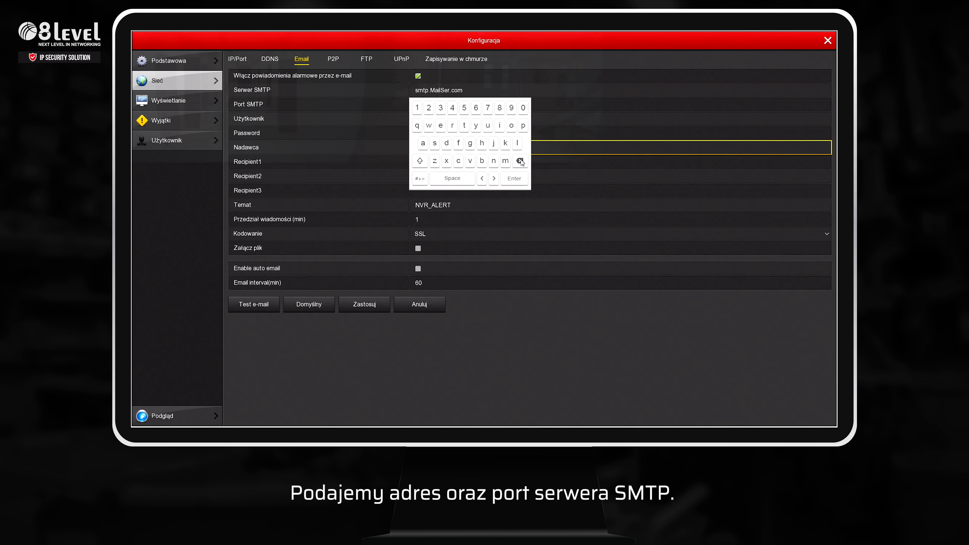
click(521, 161)
click(521, 161)
click(447, 143)
click(511, 125)
click(505, 161)
click(441, 126)
click(494, 161)
click(511, 178)
Enter the mail account's e-mail address as the SMTP user (Użytkownik)
click(443, 118)
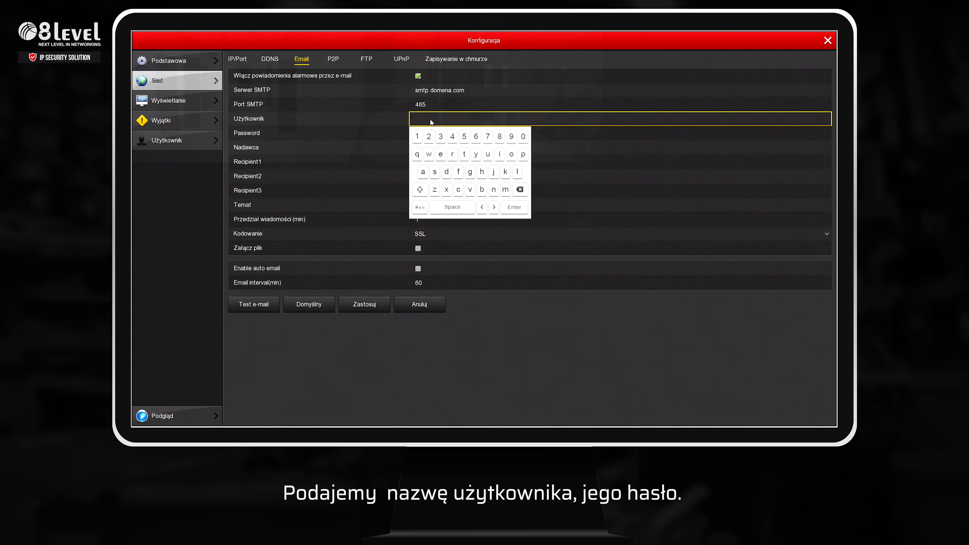
click(463, 154)
click(435, 172)
click(464, 154)
click(420, 207)
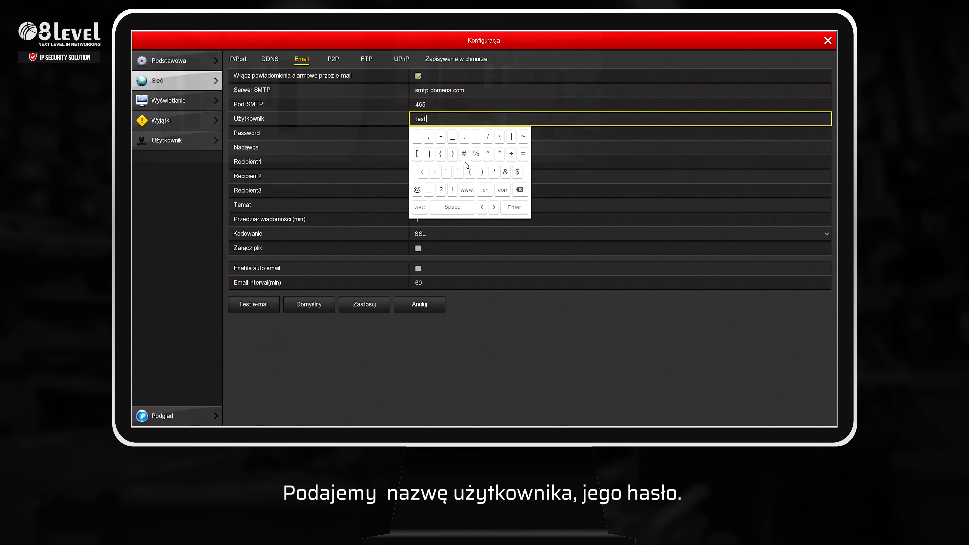
click(417, 190)
click(420, 208)
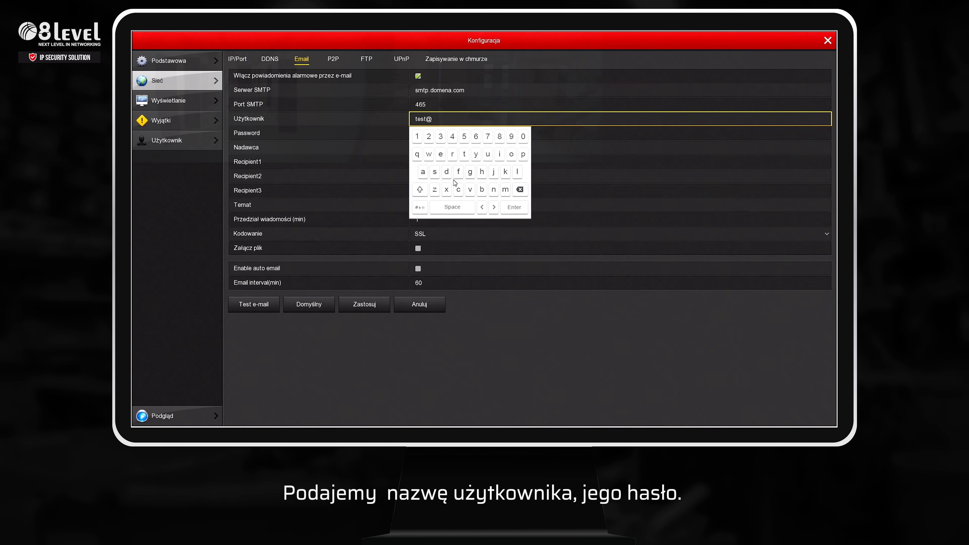
click(447, 172)
click(511, 155)
click(506, 190)
click(441, 155)
click(494, 190)
click(423, 172)
click(420, 207)
click(503, 190)
click(513, 208)
Enter the mail account's password in the Password field
click(442, 134)
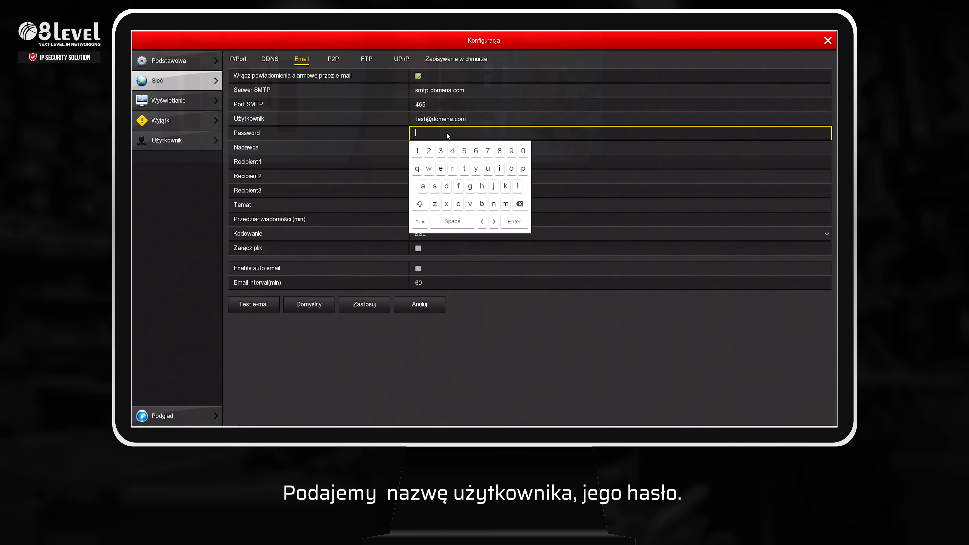
click(418, 151)
click(418, 151)
click(418, 151)
click(417, 151)
click(418, 151)
click(418, 151)
click(418, 151)
click(418, 152)
click(514, 222)
click(483, 163)
Enter the sender's e-mail address in the Nadawca field
click(439, 145)
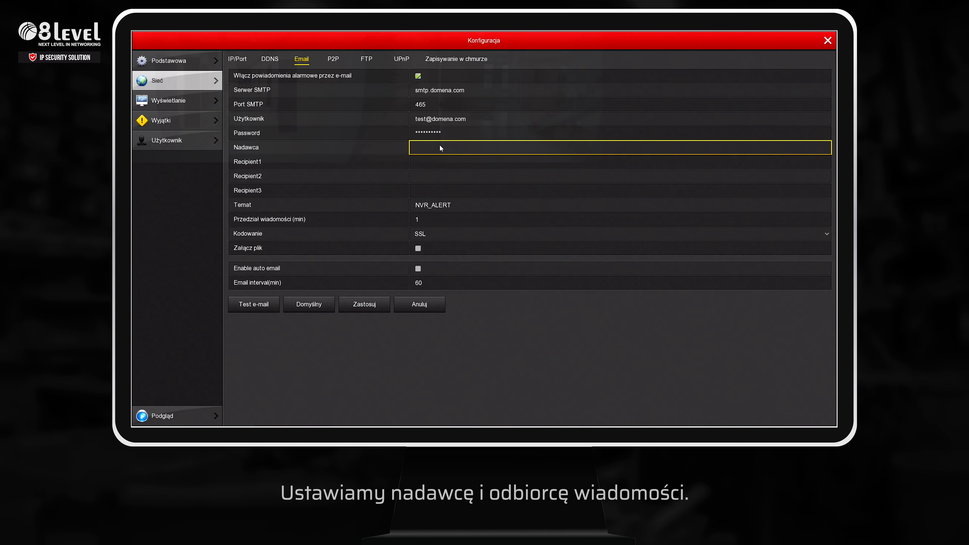
click(439, 145)
click(464, 183)
click(440, 183)
click(435, 200)
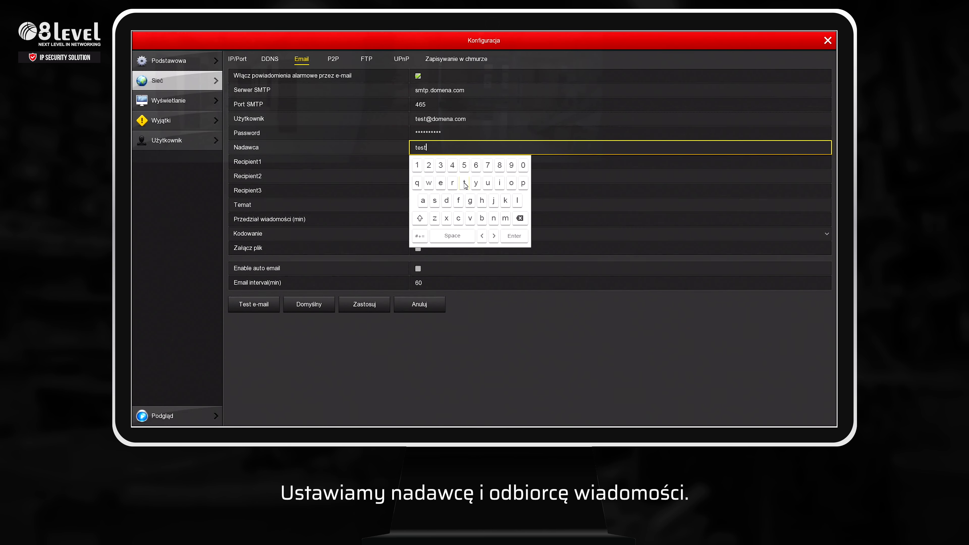
click(419, 235)
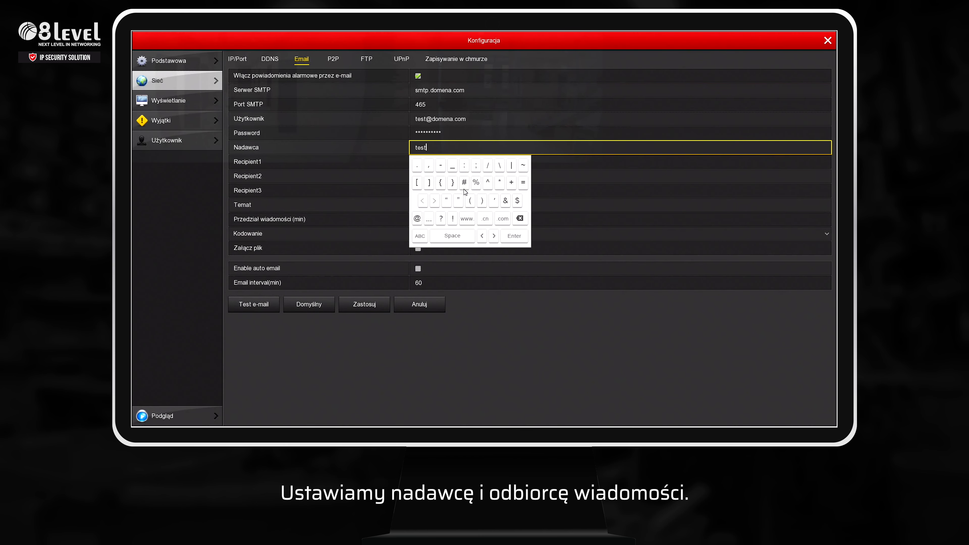
click(417, 219)
click(420, 236)
click(446, 201)
click(511, 183)
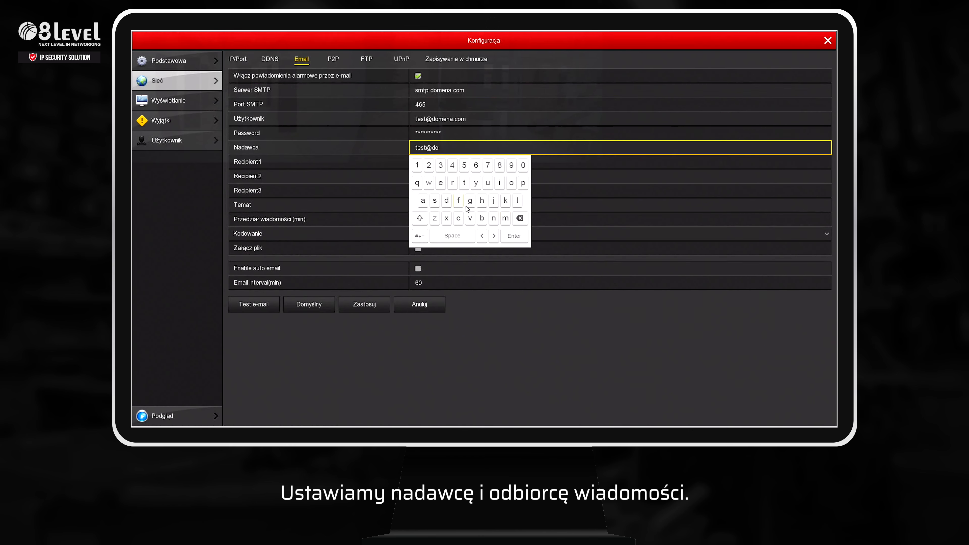
click(505, 218)
click(420, 236)
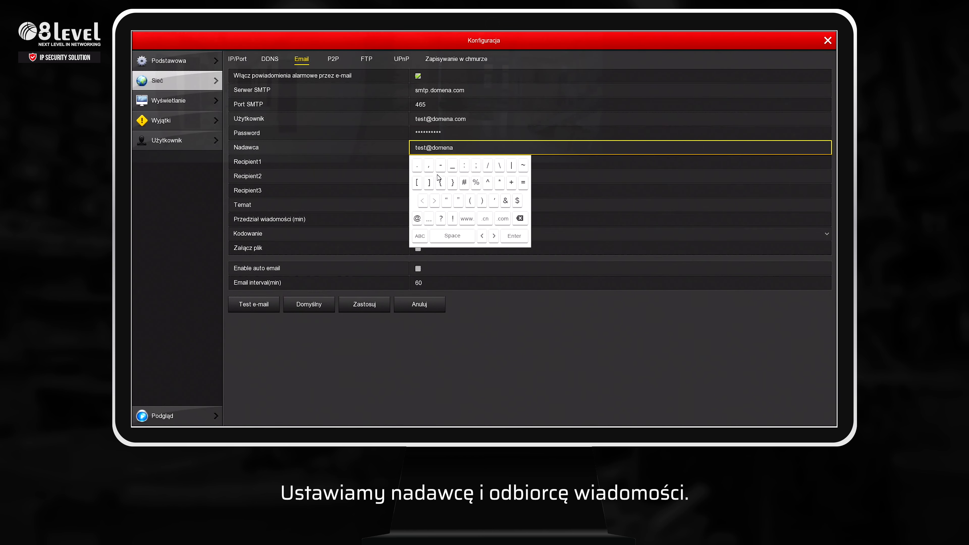
click(503, 218)
click(513, 235)
Enter the alert recipient's e-mail address as Recipient1
click(437, 169)
click(441, 165)
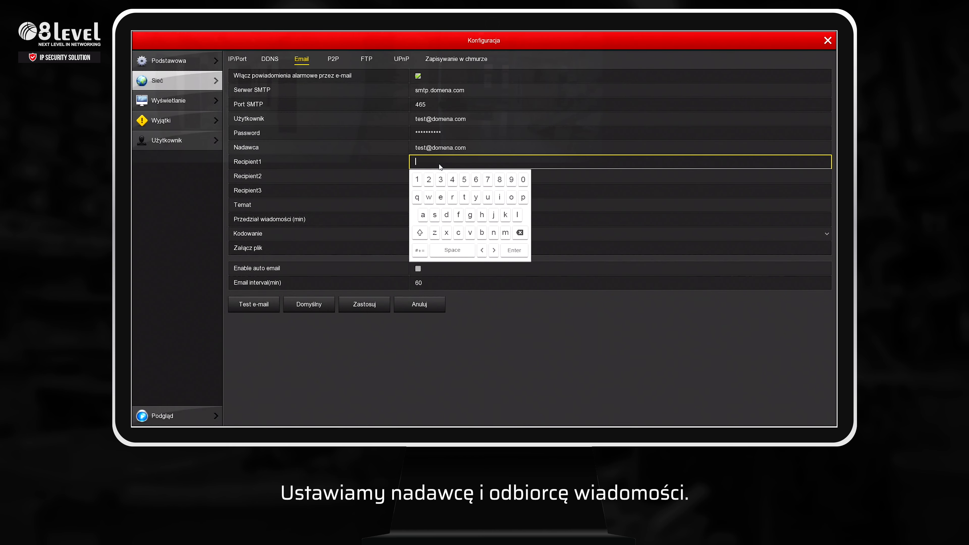
click(465, 197)
click(441, 198)
click(424, 249)
click(417, 233)
click(425, 249)
click(446, 215)
click(512, 198)
click(506, 233)
click(493, 232)
click(423, 215)
click(423, 250)
click(504, 233)
click(514, 250)
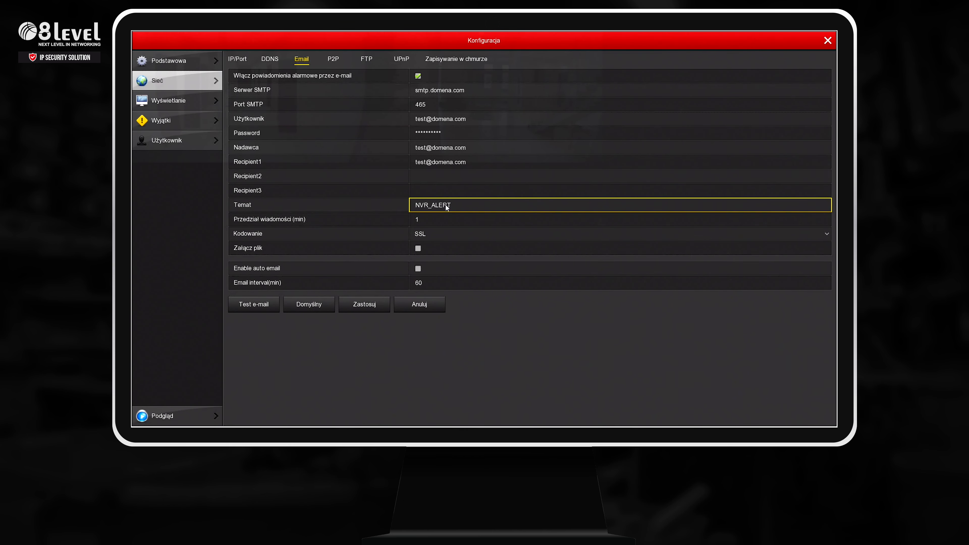
Set the interval between alert messages (Przedział wiadomości) to 3 minutes
click(463, 207)
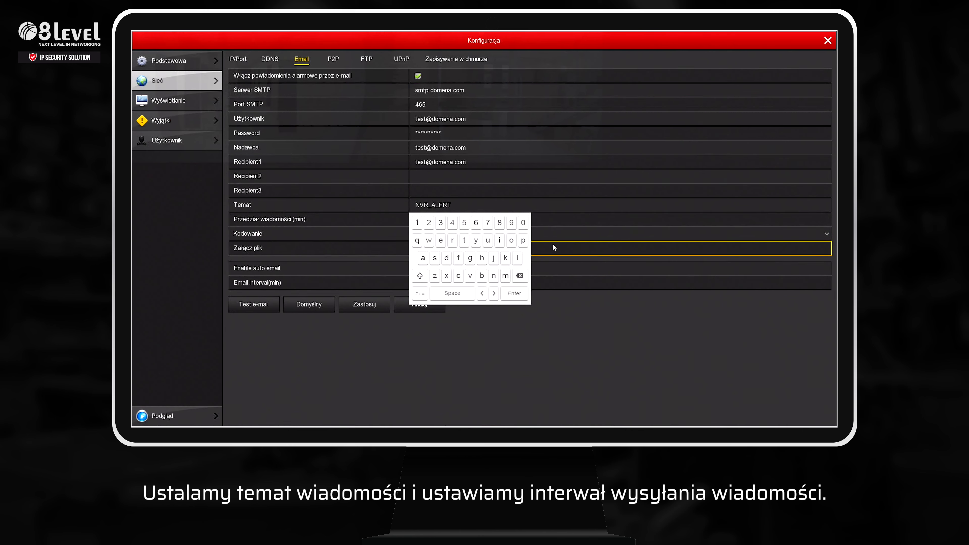
click(556, 219)
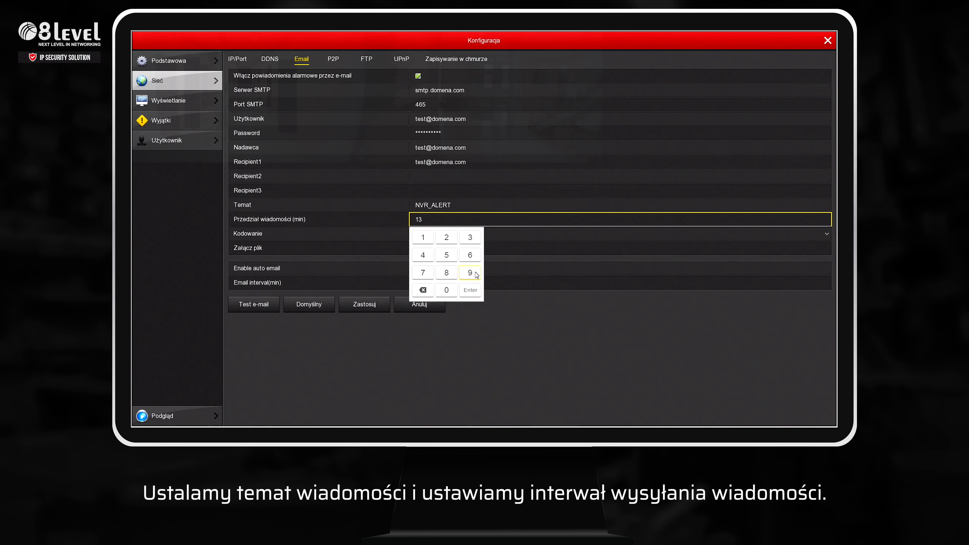
click(423, 291)
click(422, 291)
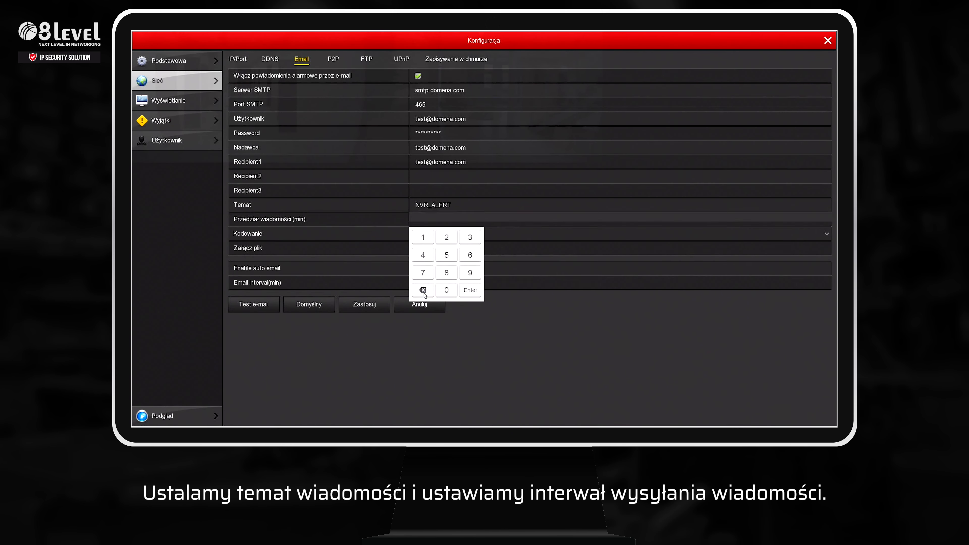
click(463, 238)
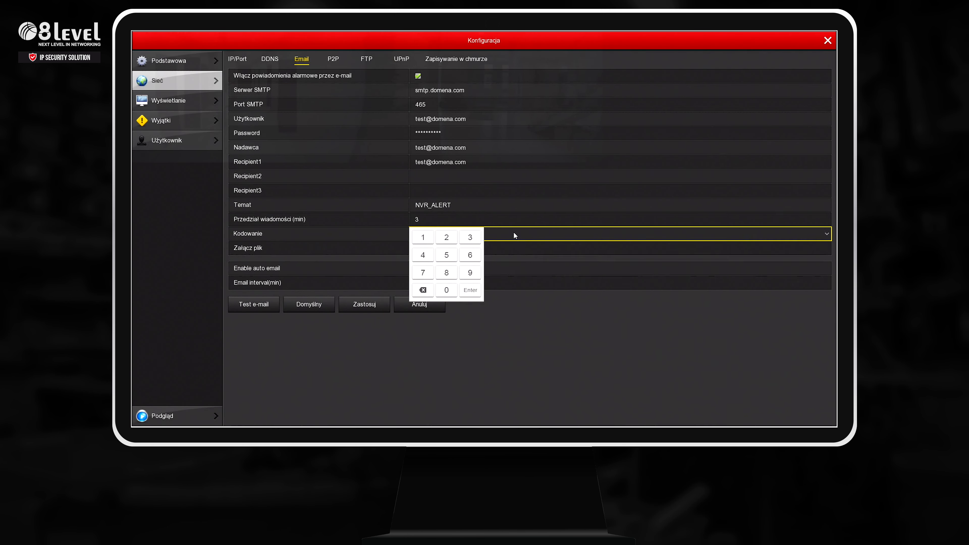
Select SSL encryption for the mail connection, and enable both file attachment (Załącz plik) and automatic e-mail
click(513, 233)
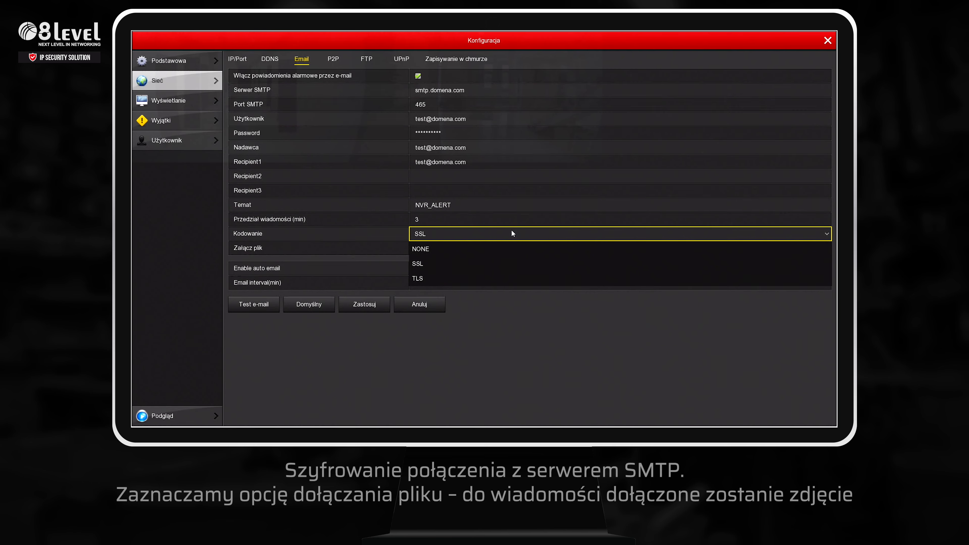
click(422, 265)
click(419, 248)
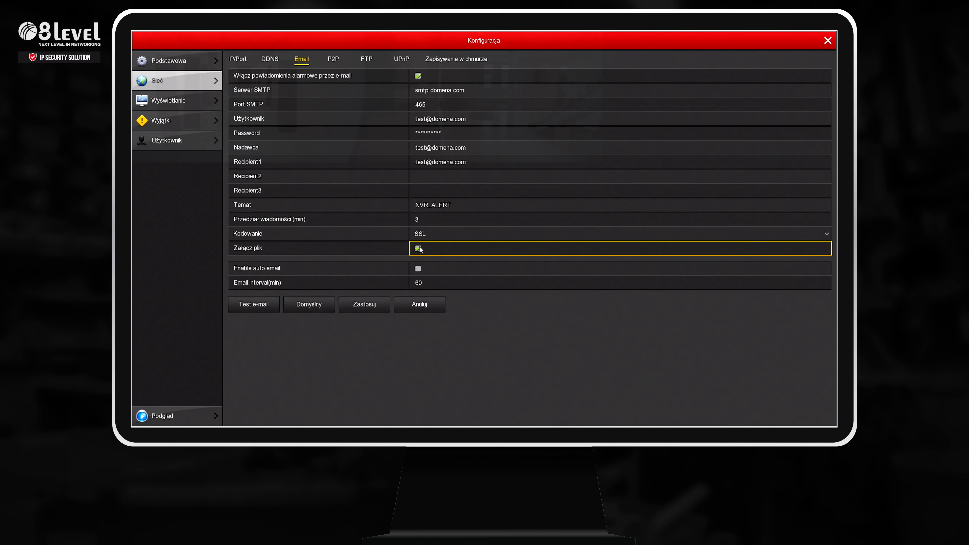
click(418, 268)
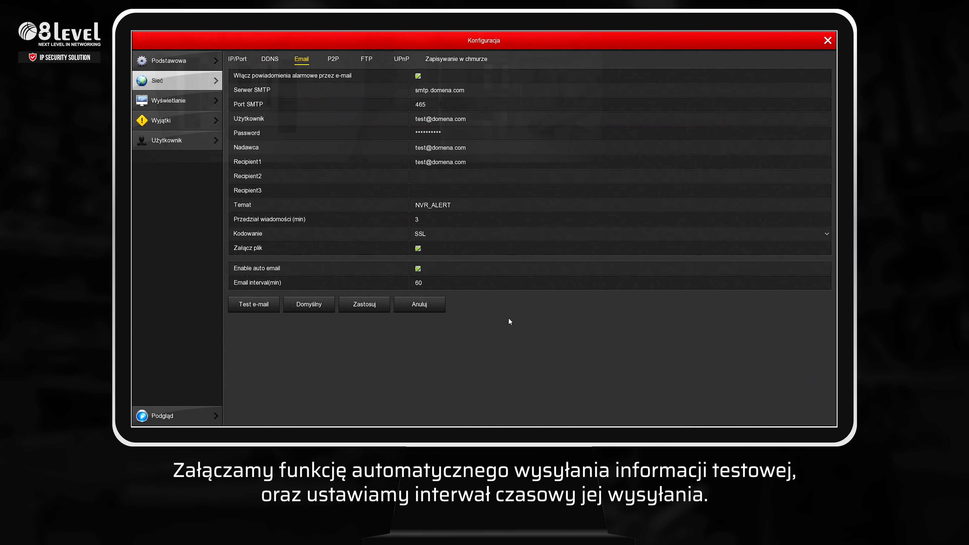
right_click(482, 315)
Open channel 1's motion detection settings and enable e-mail notifications with the weekday set to Wszystko
click(394, 269)
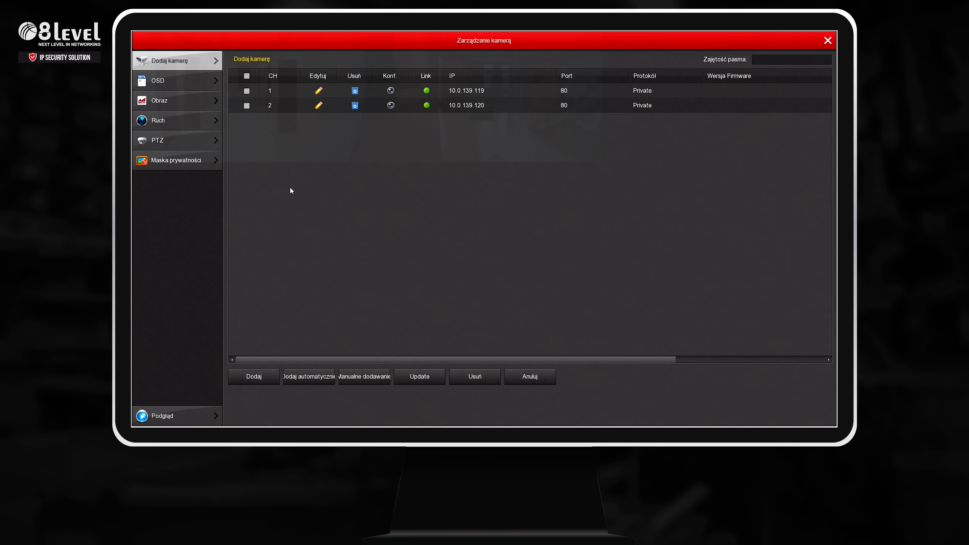
click(166, 124)
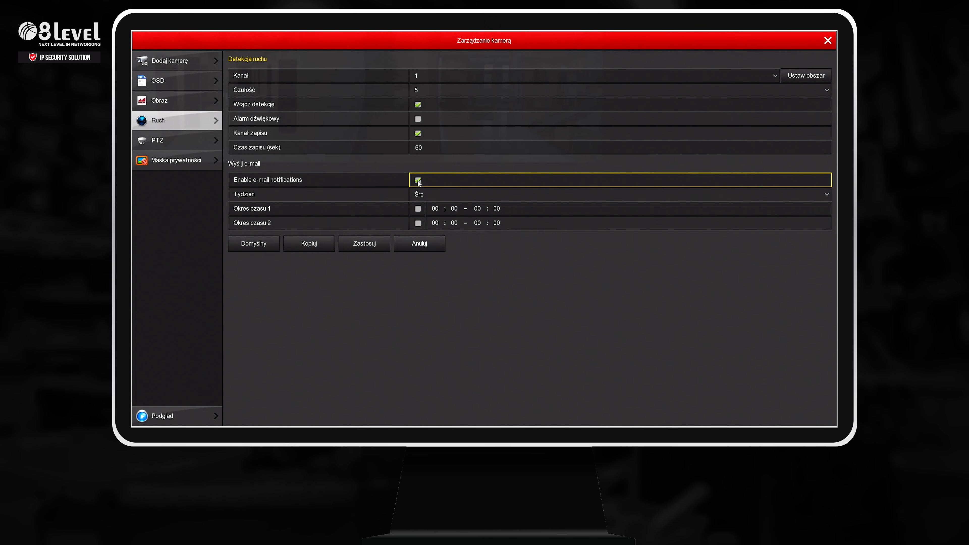
click(439, 193)
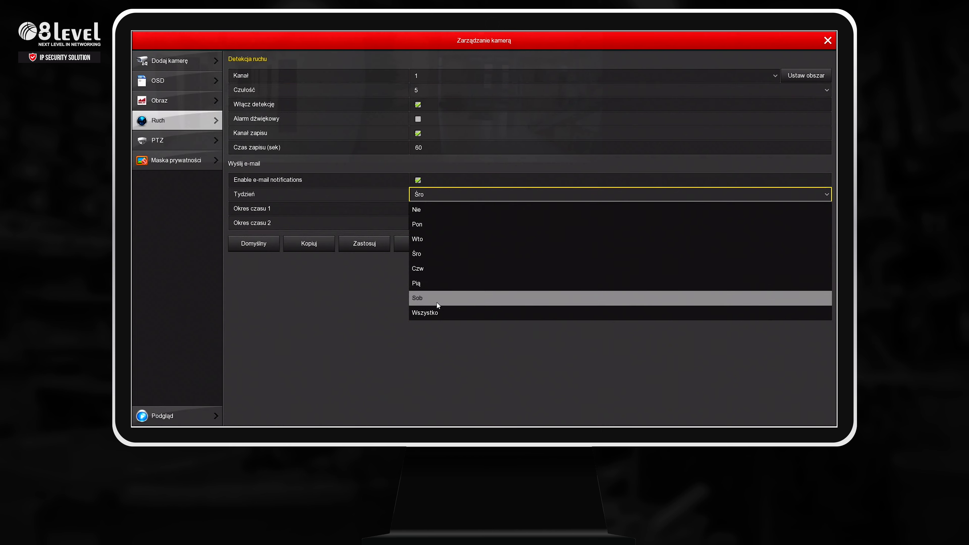
click(435, 312)
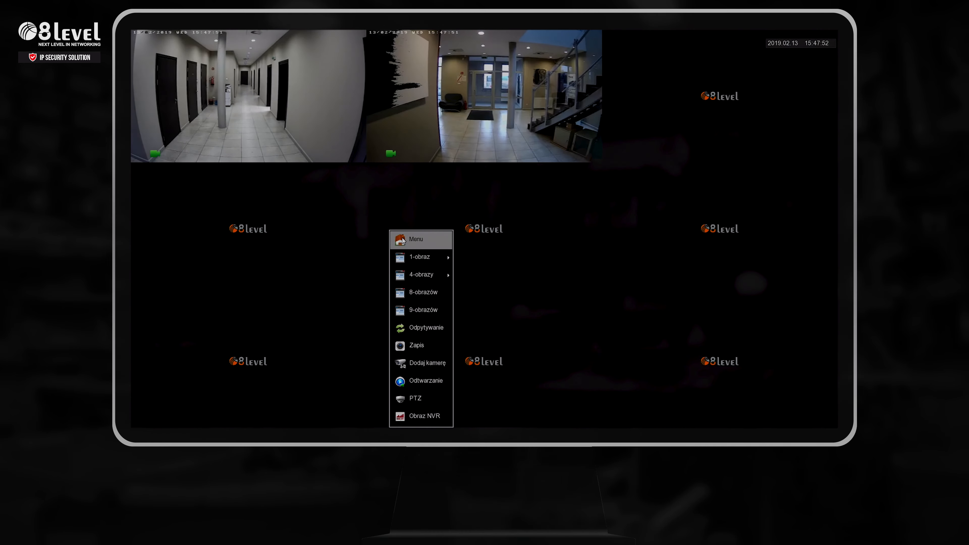
Open PTZ control for channel 2 and zoom the camera in on the entrance door, then back out
click(409, 401)
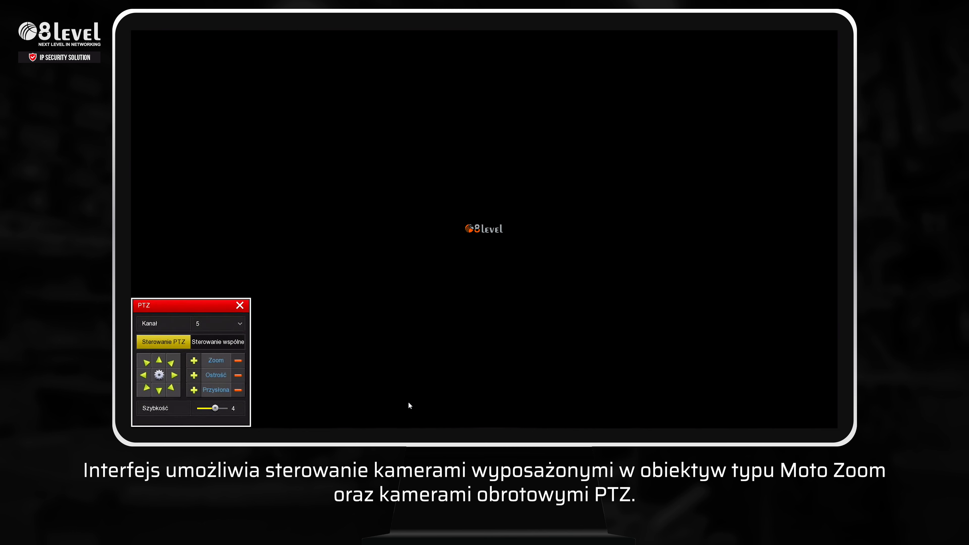
click(229, 324)
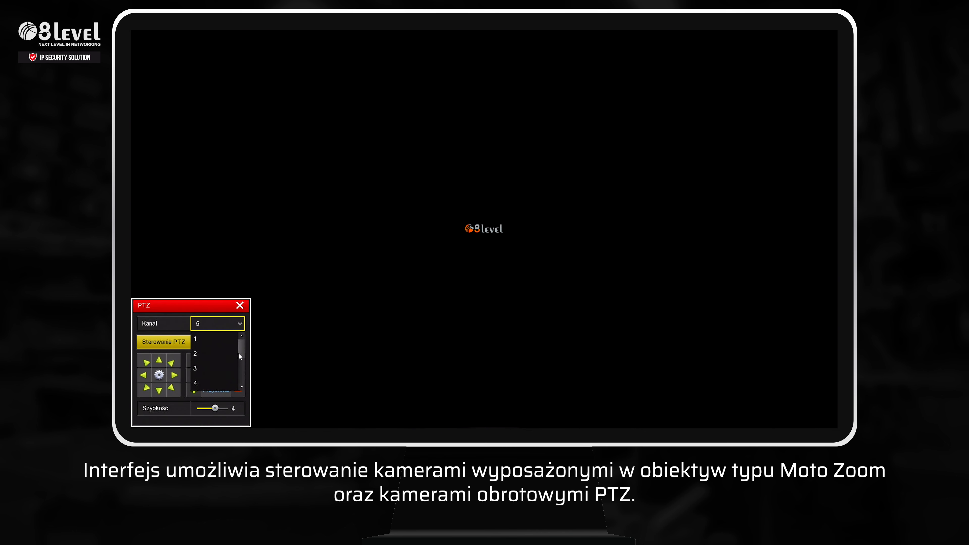
click(206, 353)
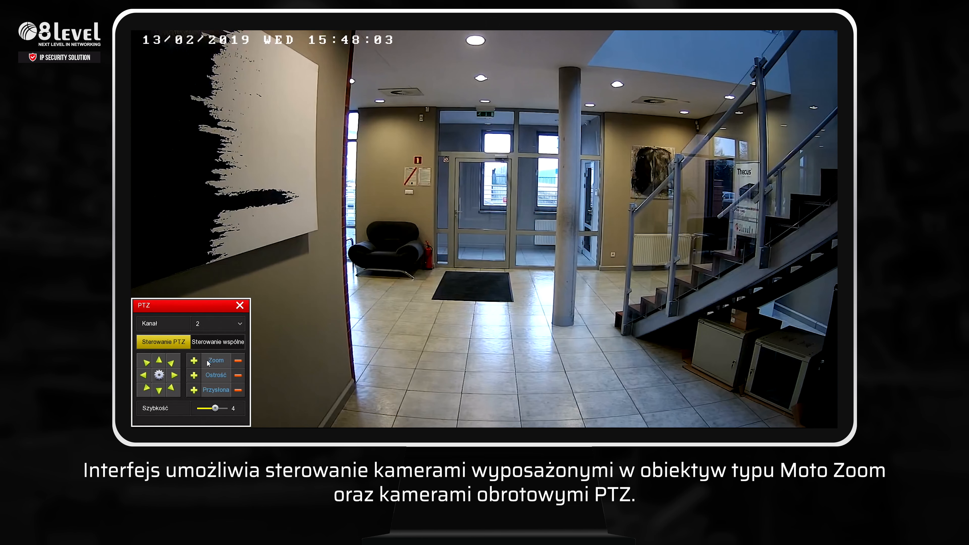
click(195, 361)
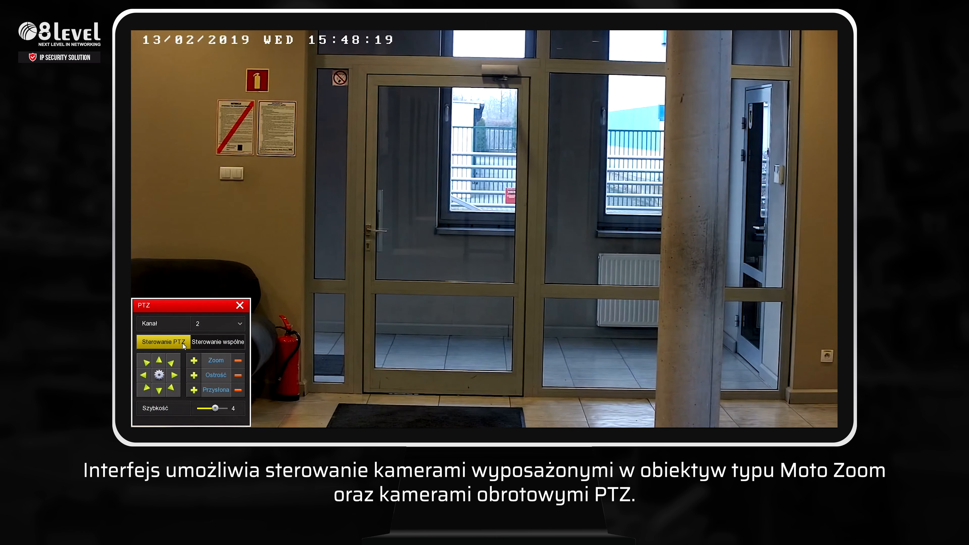
click(237, 361)
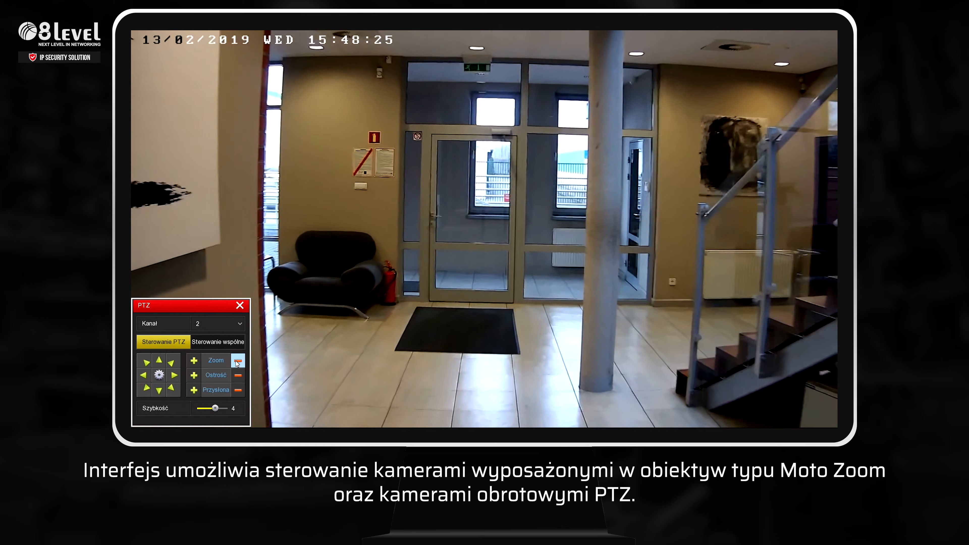